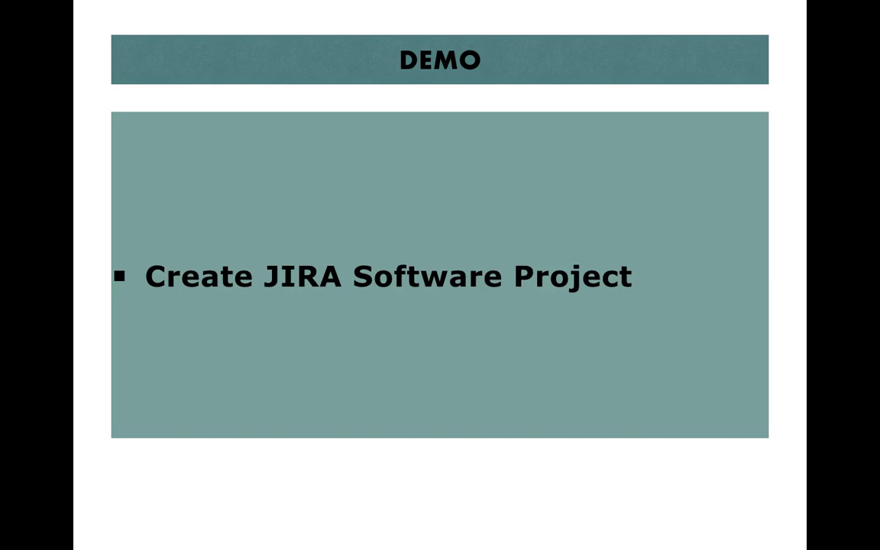
# End the Keynote slideshow and switch to Safari with the JIRA System Dashboard.
pyautogui.press('Escape')
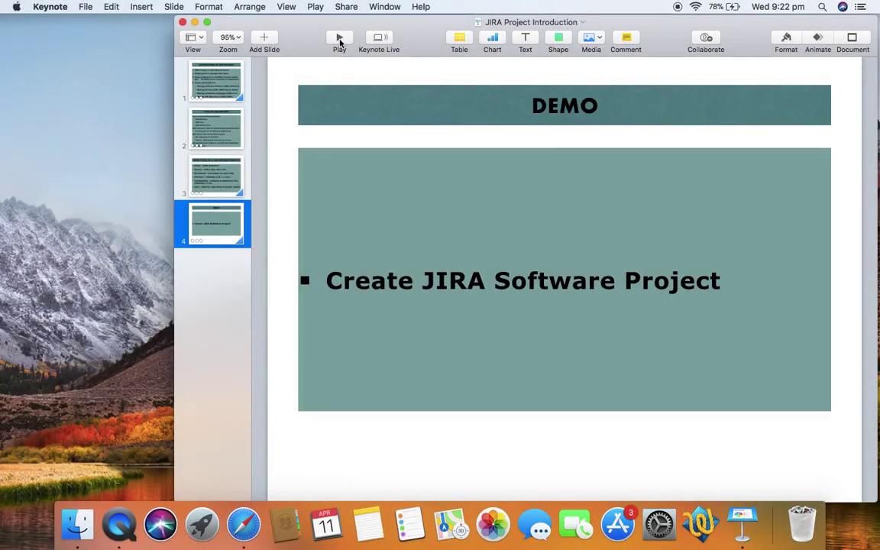
pyautogui.press('super+Tab')
pyautogui.press('super+Tab')
pyautogui.press('super+Tab')
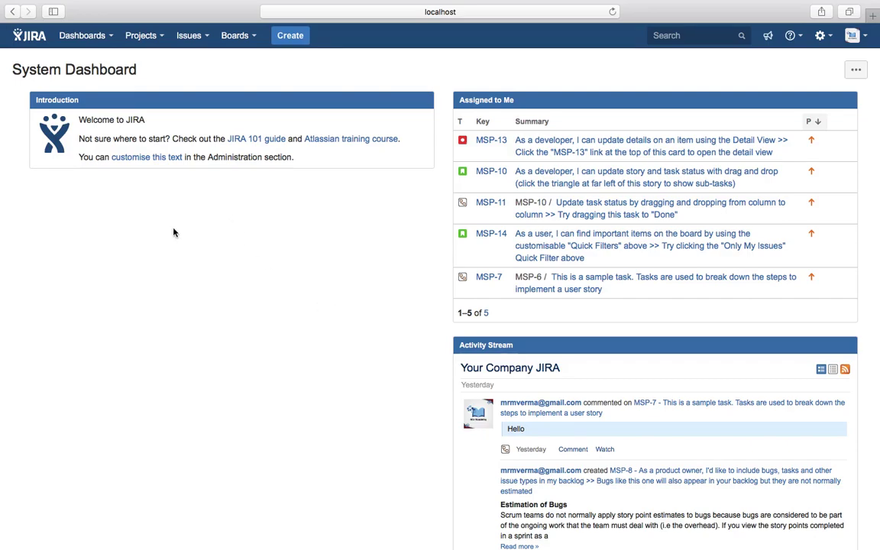
# Open the project creation dialog and look through the software and business templates, ending on Scrum software development.
pyautogui.click(28, 43)
pyautogui.click(161, 37)
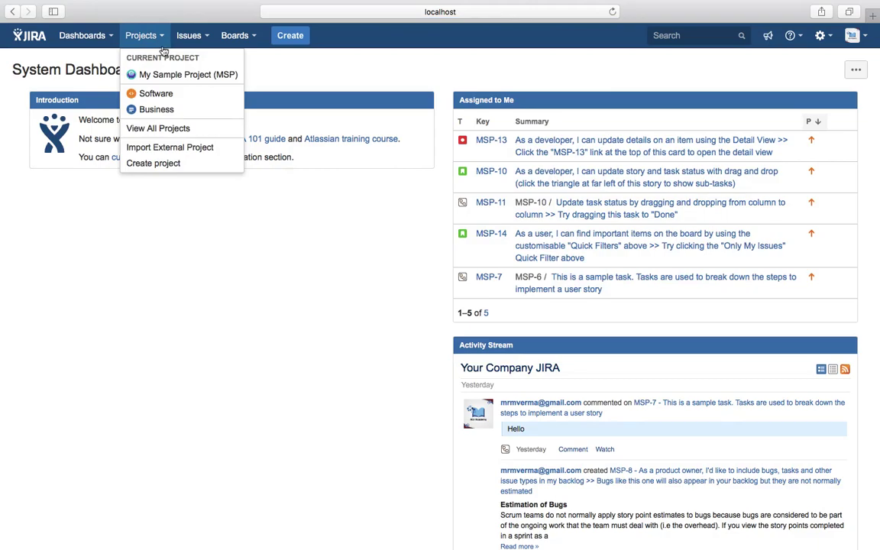
pyautogui.click(196, 169)
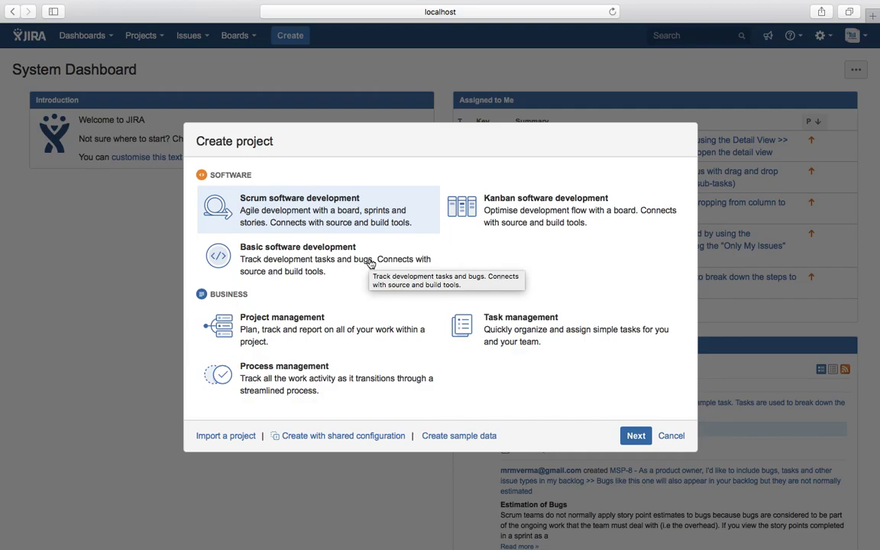
pyautogui.click(294, 335)
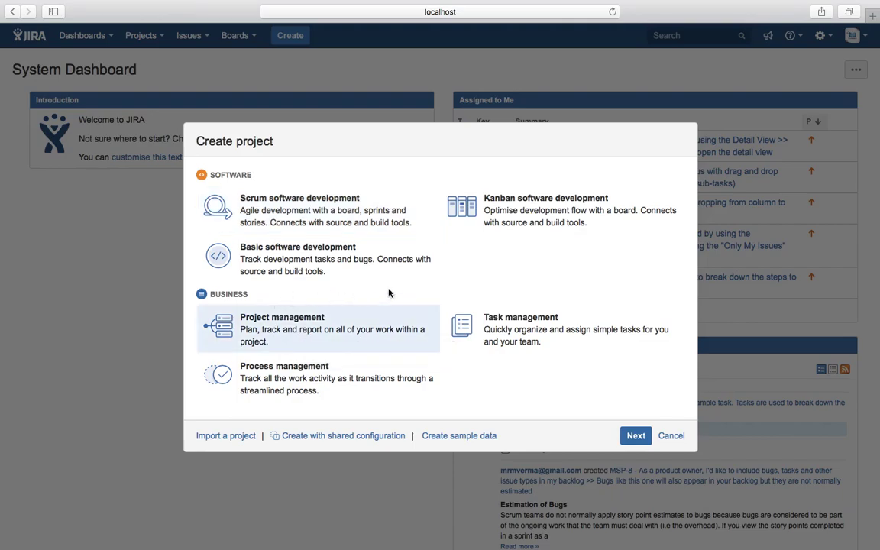
pyautogui.click(311, 388)
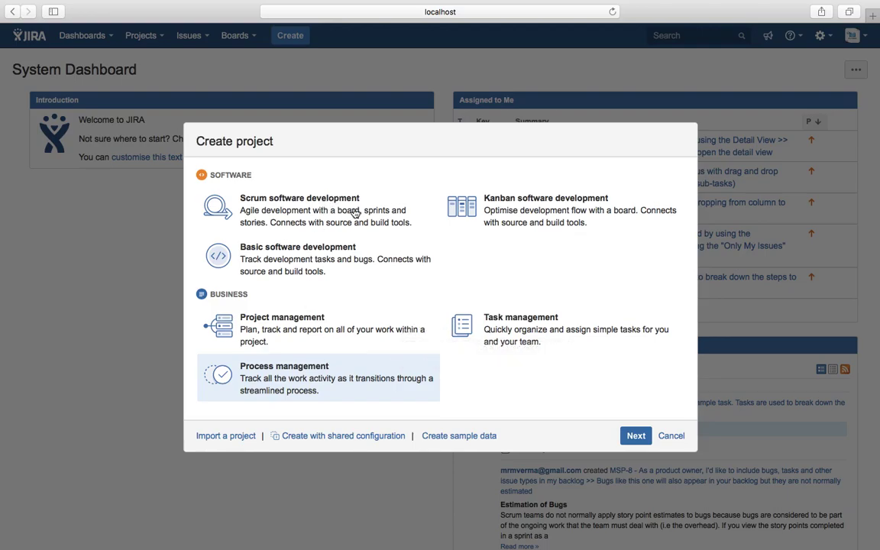
pyautogui.click(321, 208)
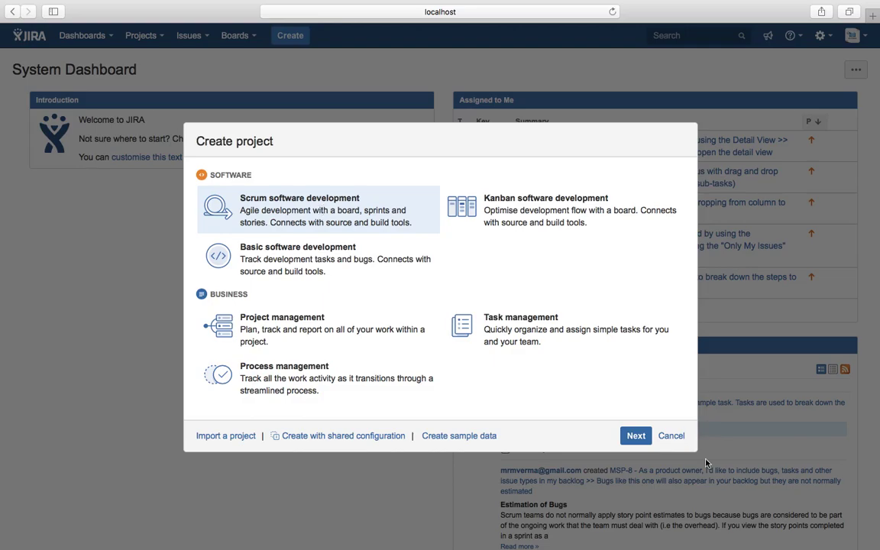
# Preview the Scrum software development template's issue types, workflow and naming form, and view the sample-data project templates.
pyautogui.click(637, 437)
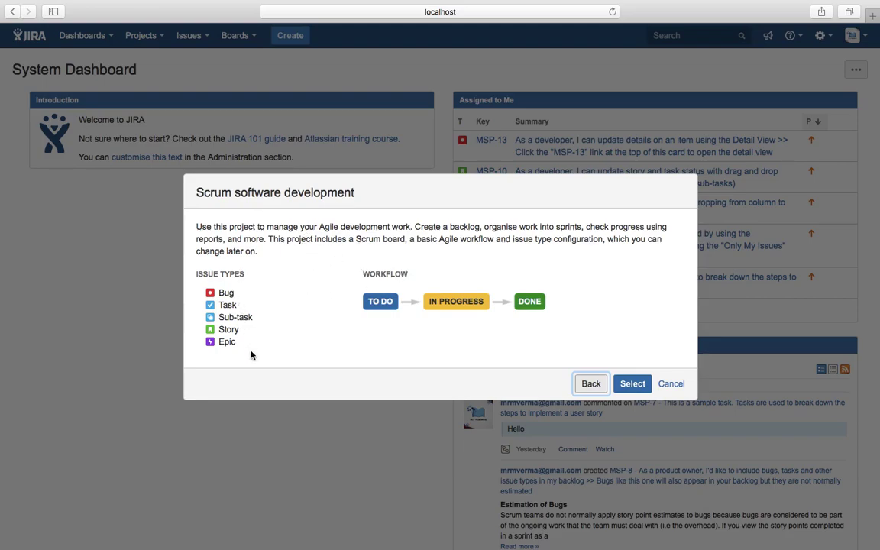
pyautogui.click(633, 385)
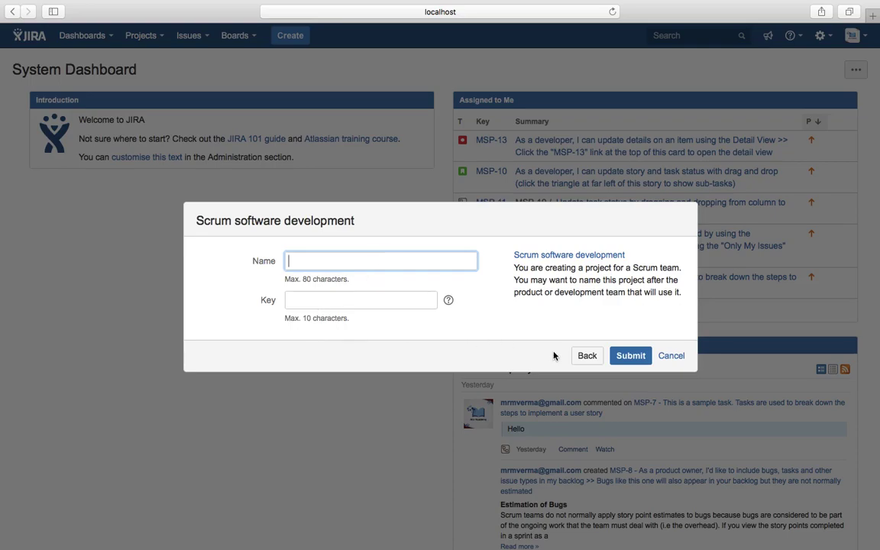
pyautogui.click(585, 355)
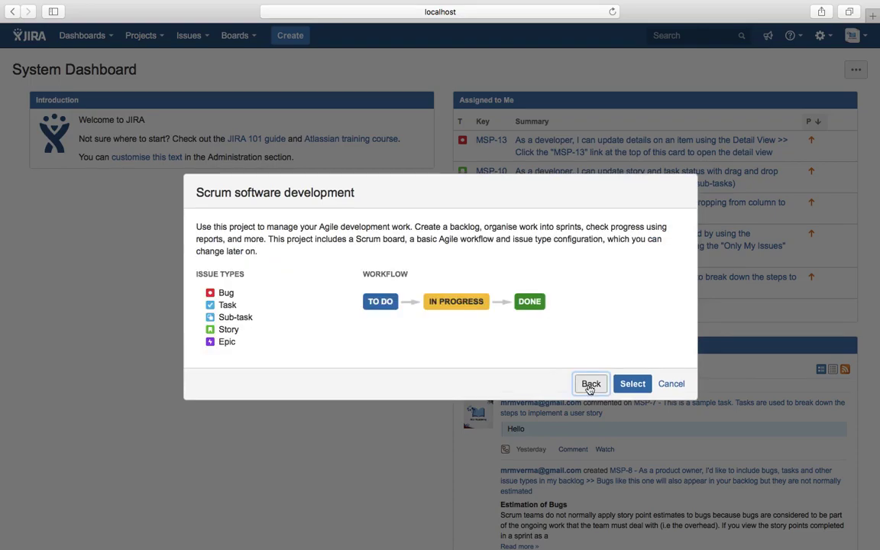
pyautogui.click(590, 386)
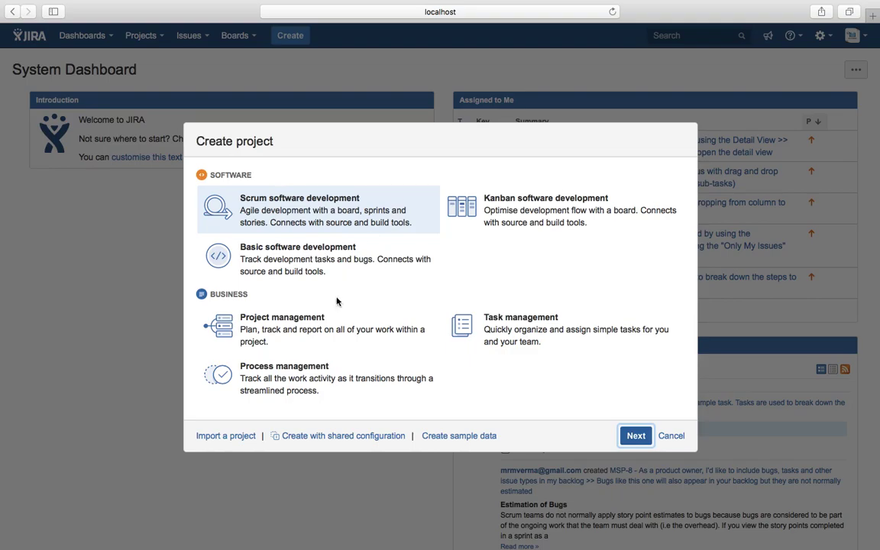
pyautogui.click(481, 436)
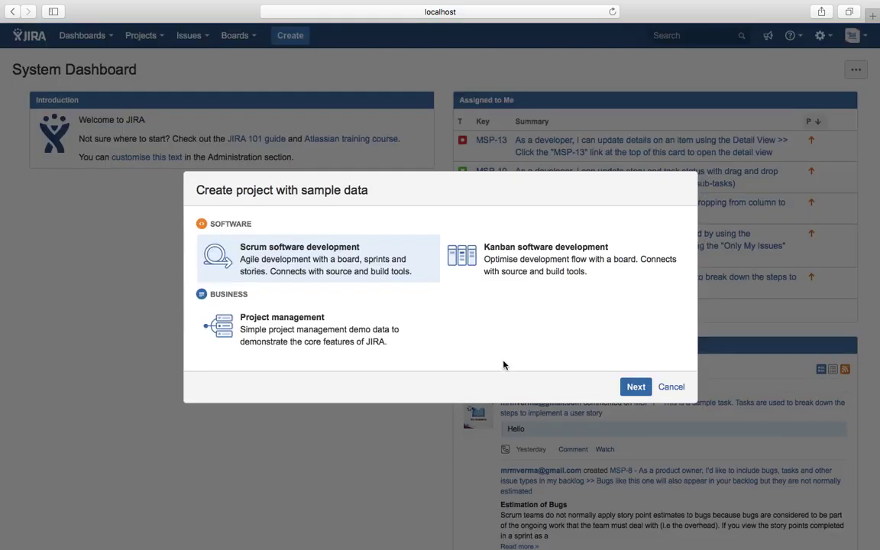
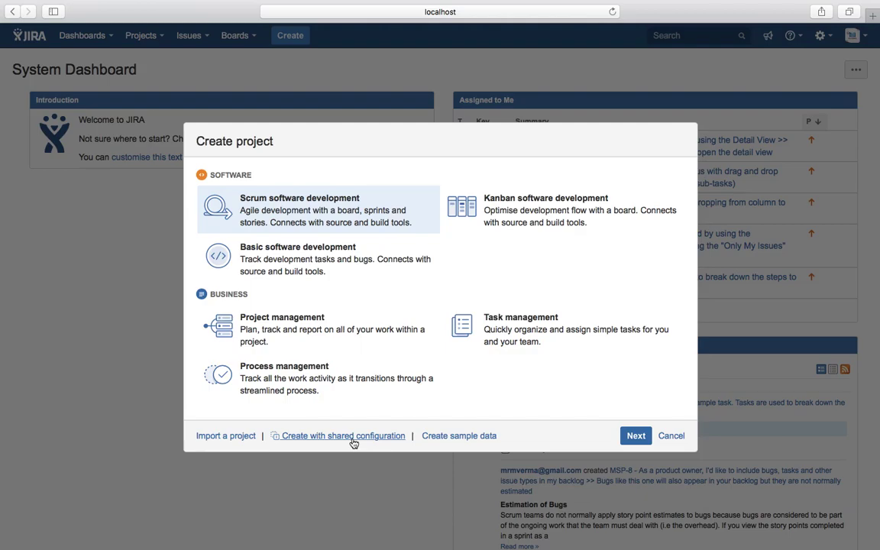
# Try the shared configuration option with My Sample Project (MSP) as the source, and return to the template list.
pyautogui.click(353, 443)
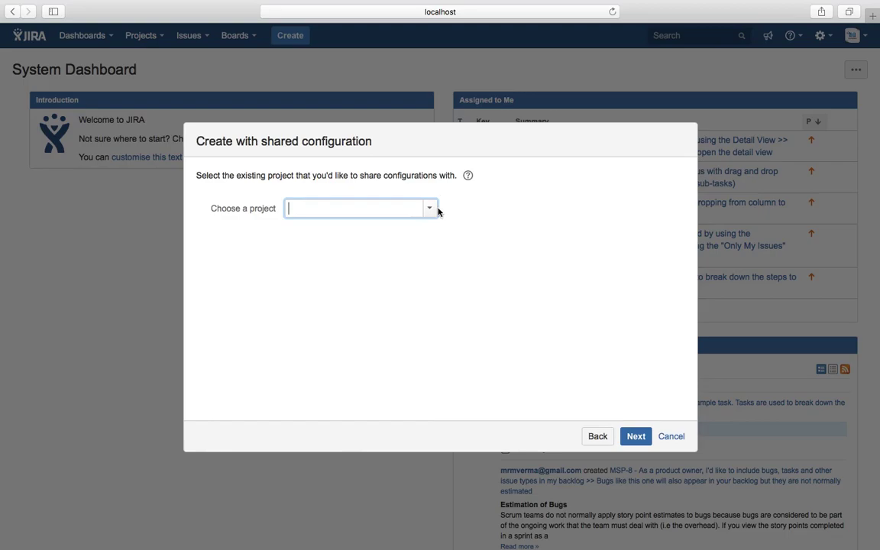
pyautogui.click(431, 212)
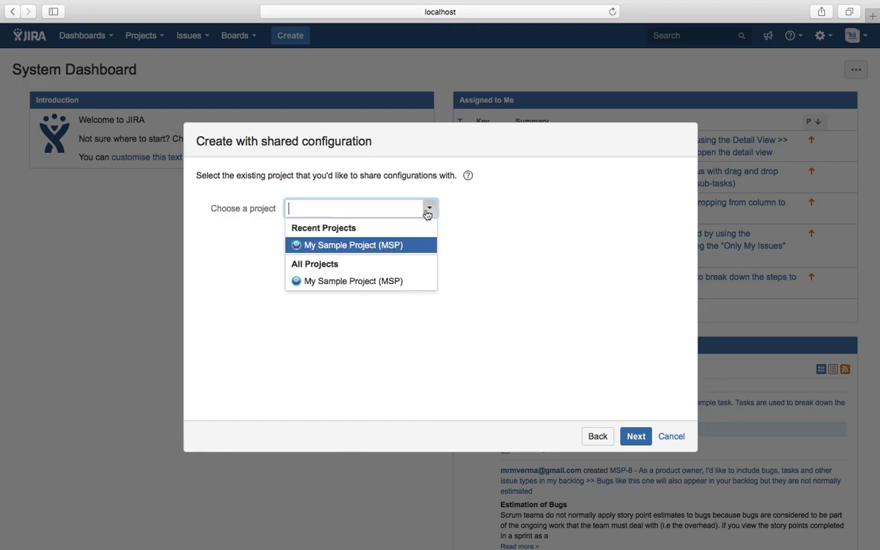
pyautogui.click(375, 252)
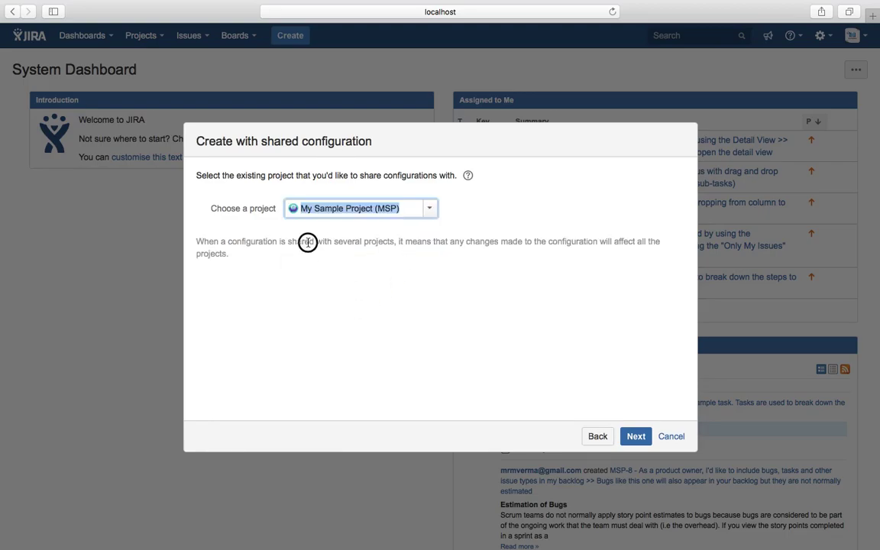
pyautogui.moveTo(307, 241); pyautogui.dragTo(351, 263)
pyautogui.click(352, 264)
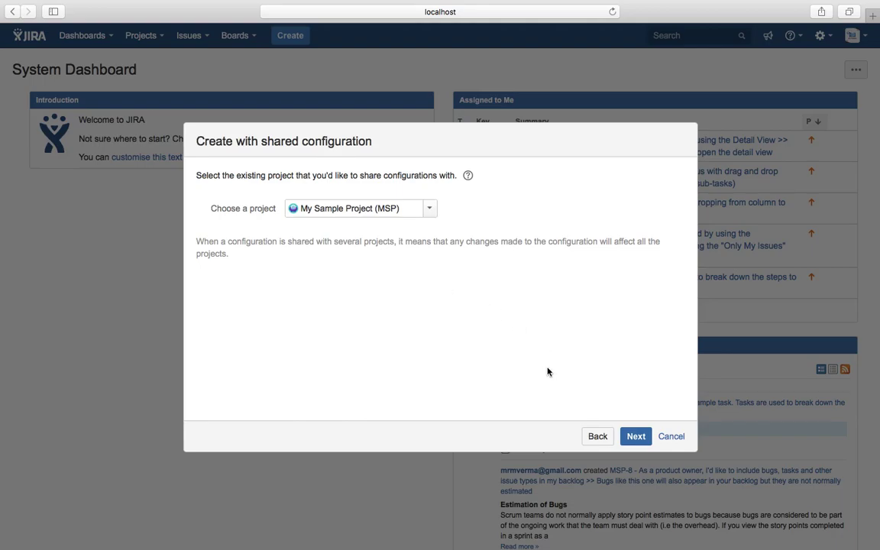
pyautogui.click(597, 440)
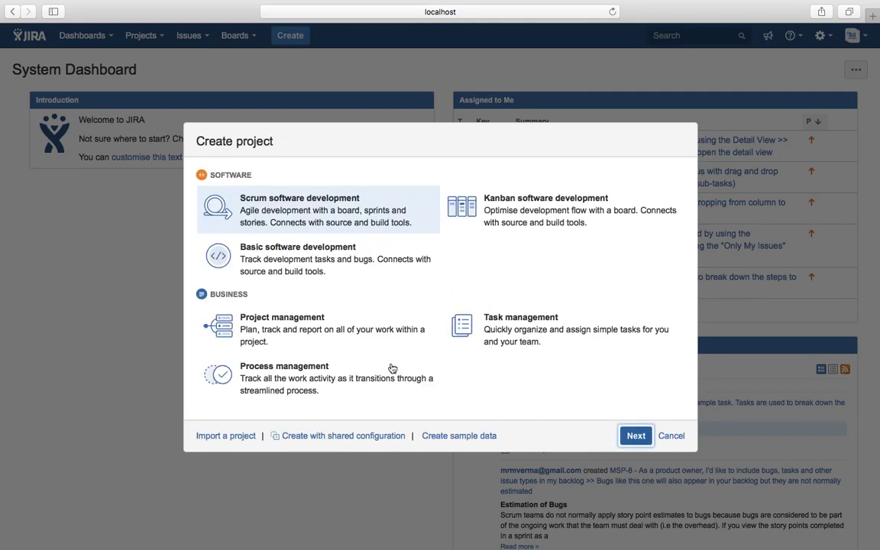
# Open the project import wizard, entering the administrator password, and examine the products that projects can be imported from.
pyautogui.click(230, 441)
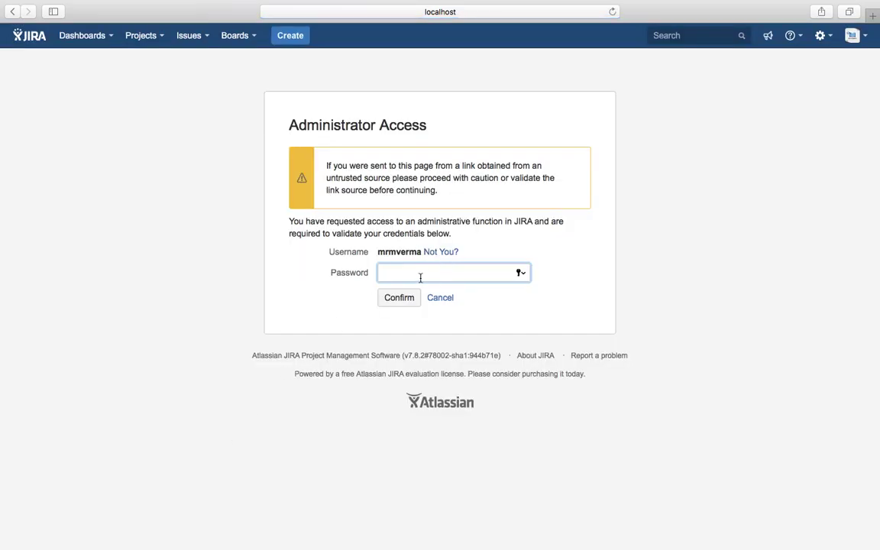
pyautogui.write('••••••••••')
pyautogui.click(397, 298)
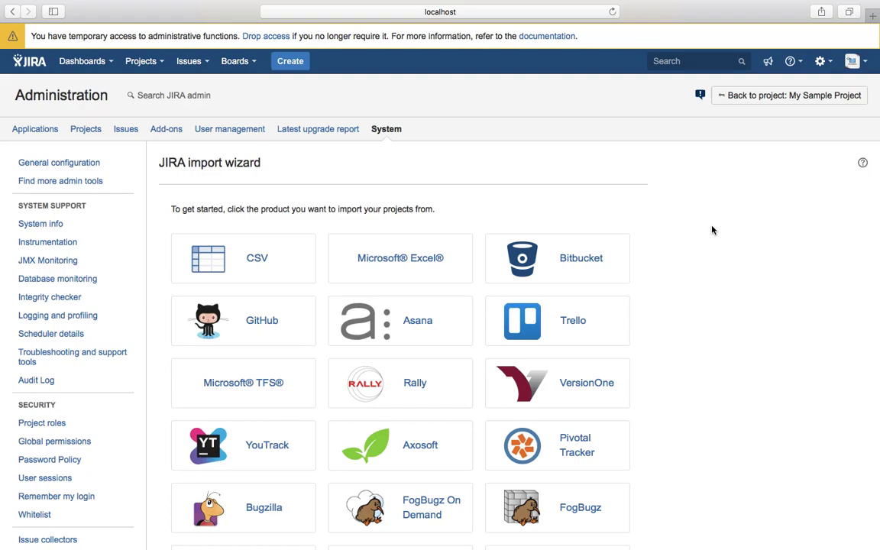
pyautogui.scroll(-3, 753, 316)
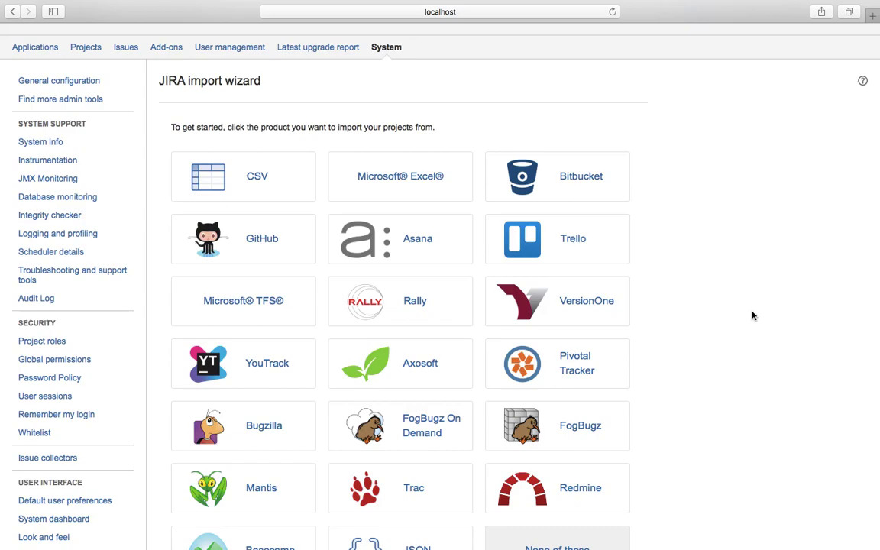
pyautogui.scroll(3, 752, 316)
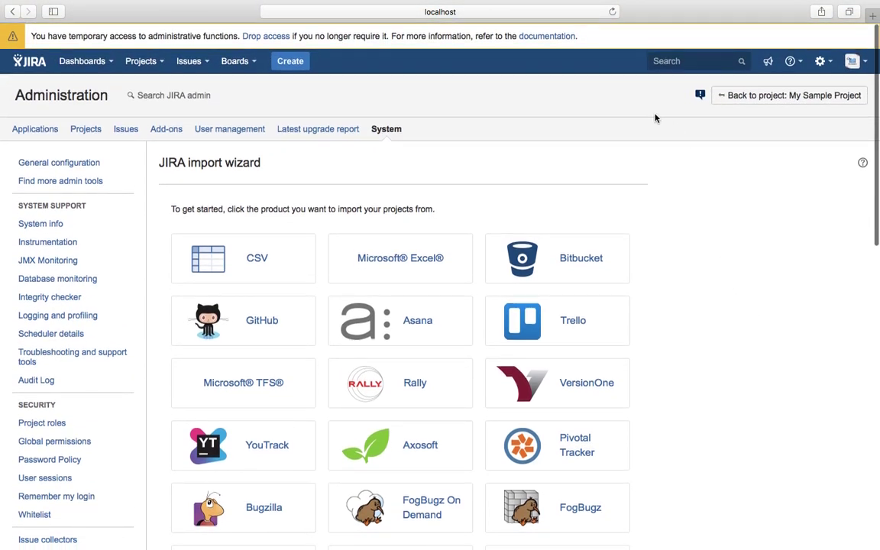
# Return to My Sample Project and start a new project from the Scrum software development template.
pyautogui.click(753, 98)
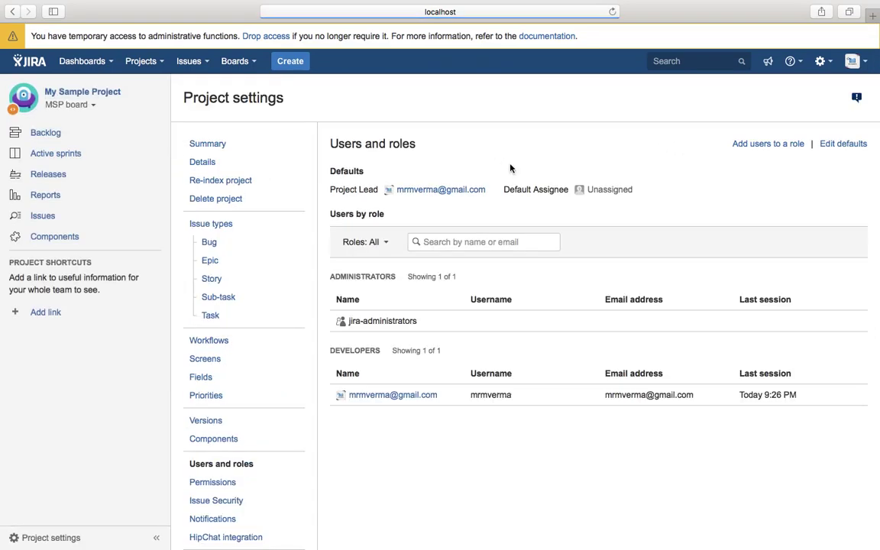
pyautogui.click(139, 63)
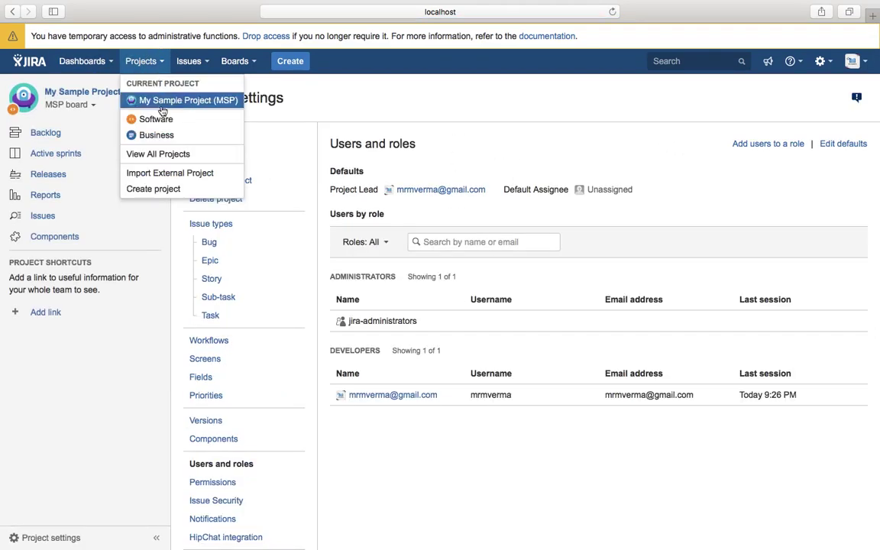
pyautogui.click(171, 192)
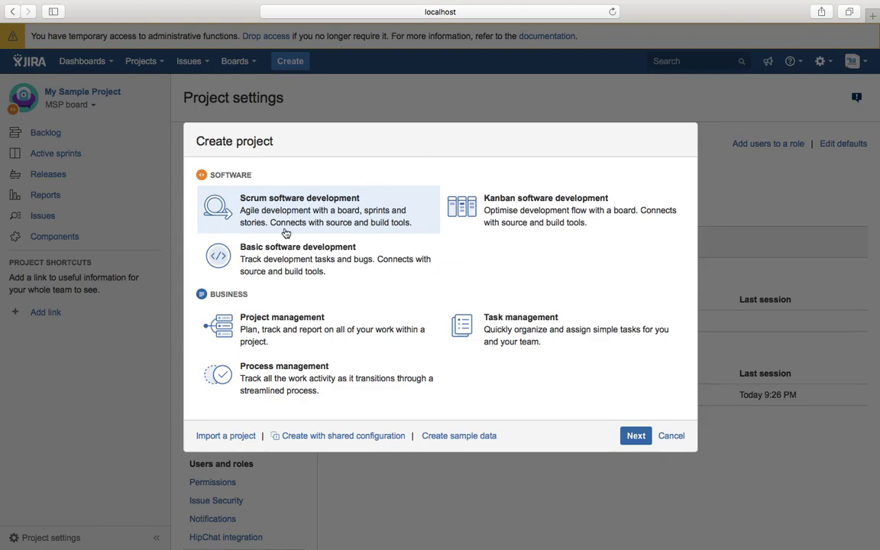
pyautogui.click(272, 190)
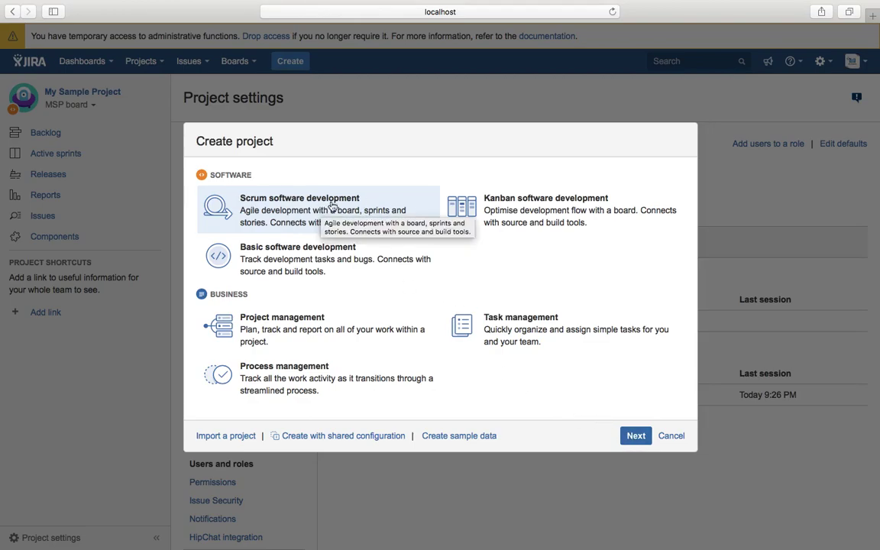
pyautogui.click(635, 437)
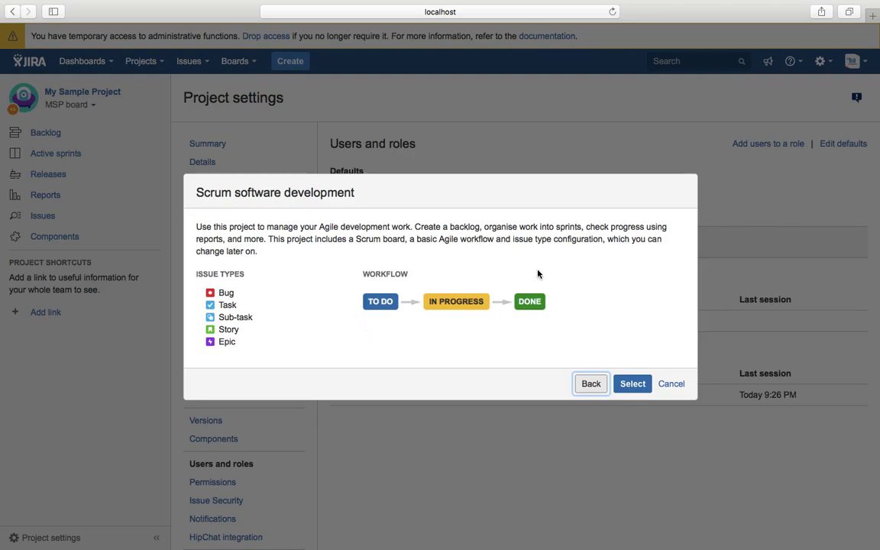
pyautogui.click(631, 385)
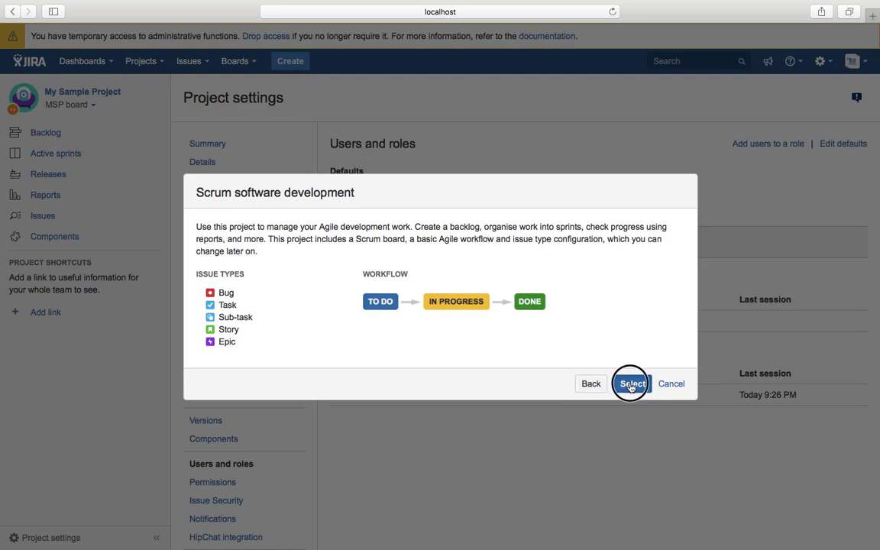
# Name the new Scrum project Test Project, set its key to TPP, and create it.
pyautogui.click(381, 262)
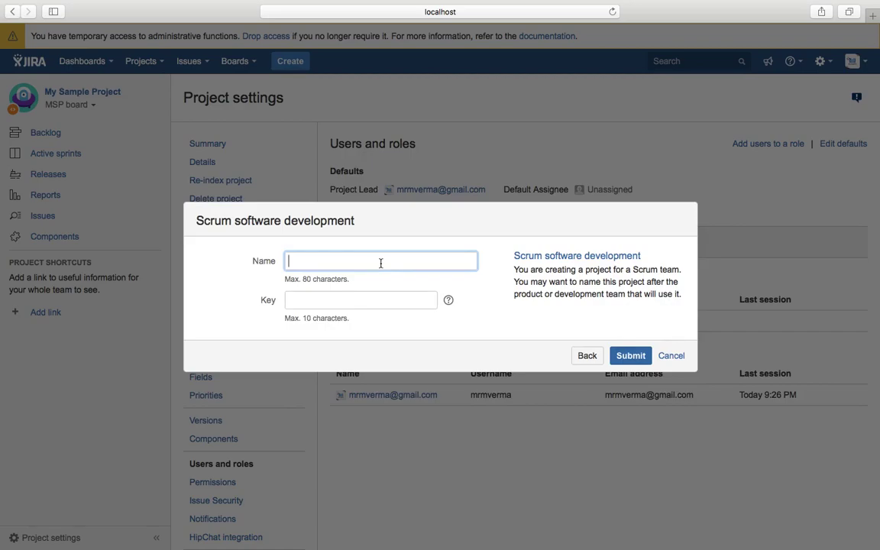
pyautogui.write('Test Project')
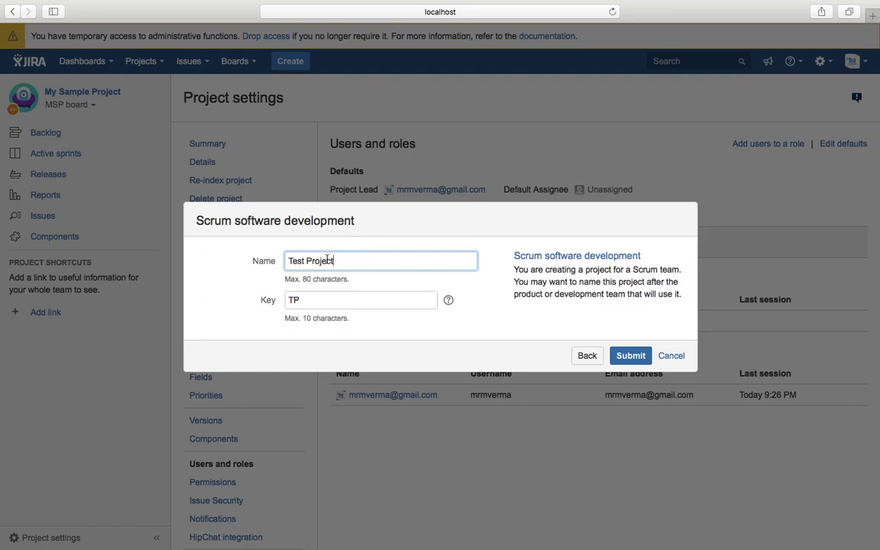
pyautogui.click(628, 359)
pyautogui.click(291, 299)
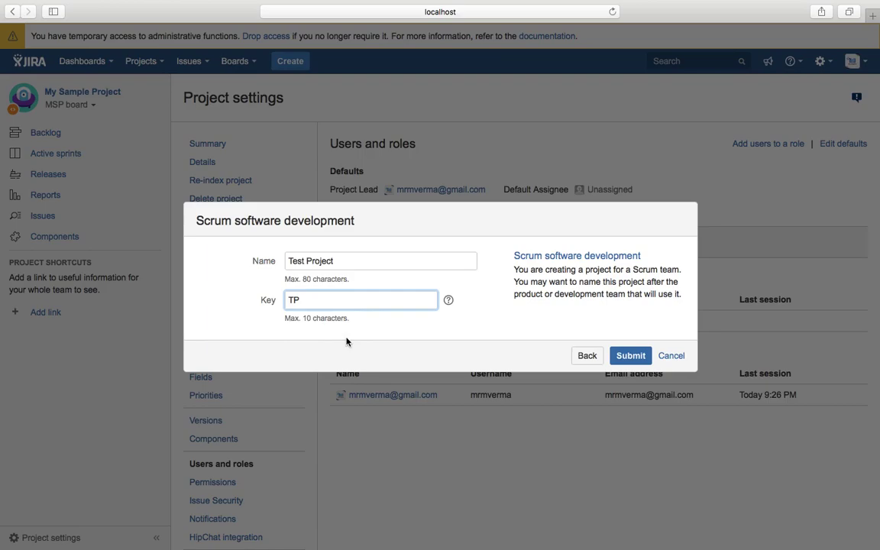
pyautogui.write('P')
pyautogui.click(631, 362)
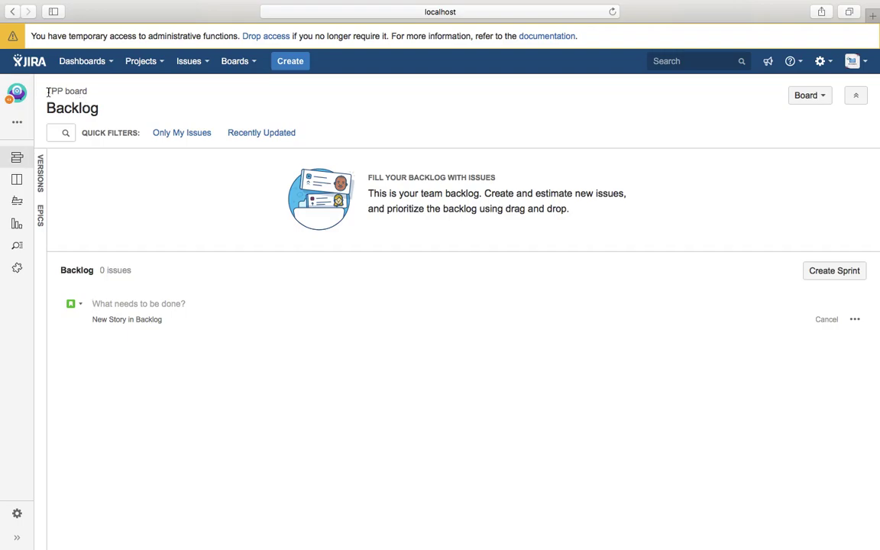
pyautogui.moveTo(45, 91); pyautogui.dragTo(95, 93)
pyautogui.click(96, 93)
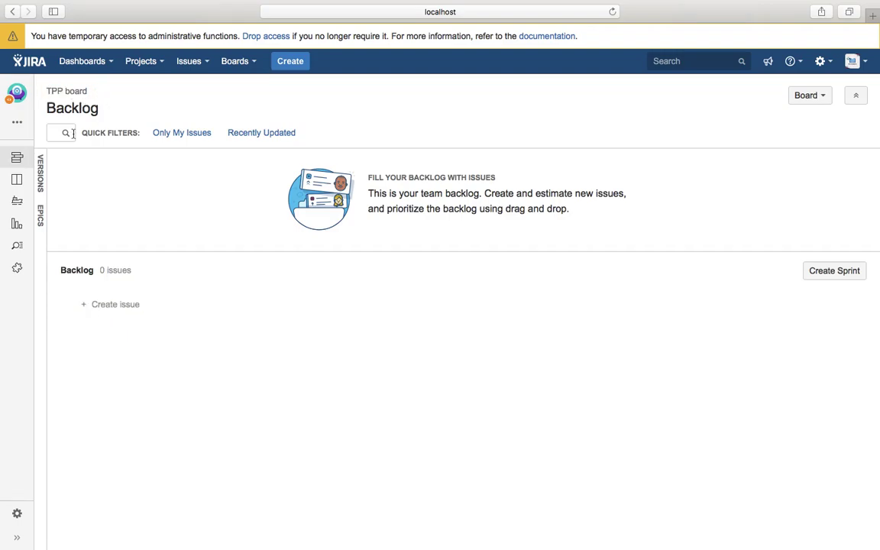